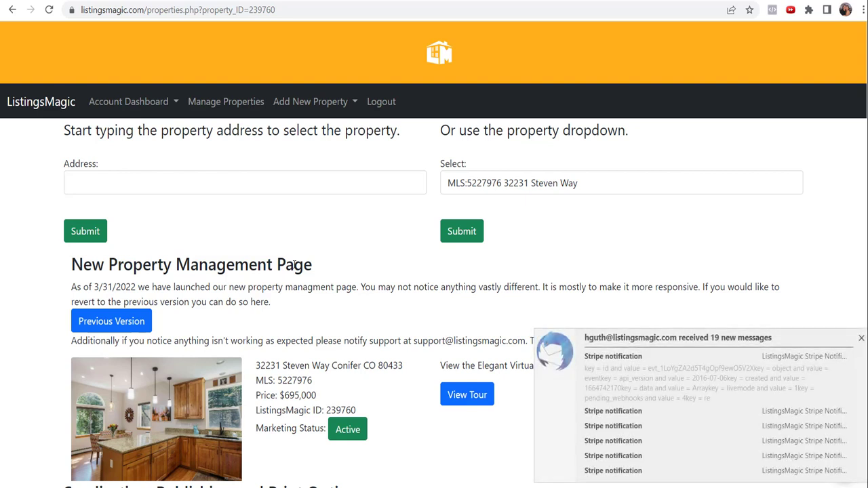
{"action": "left_click", "coordinate": [861, 337]}
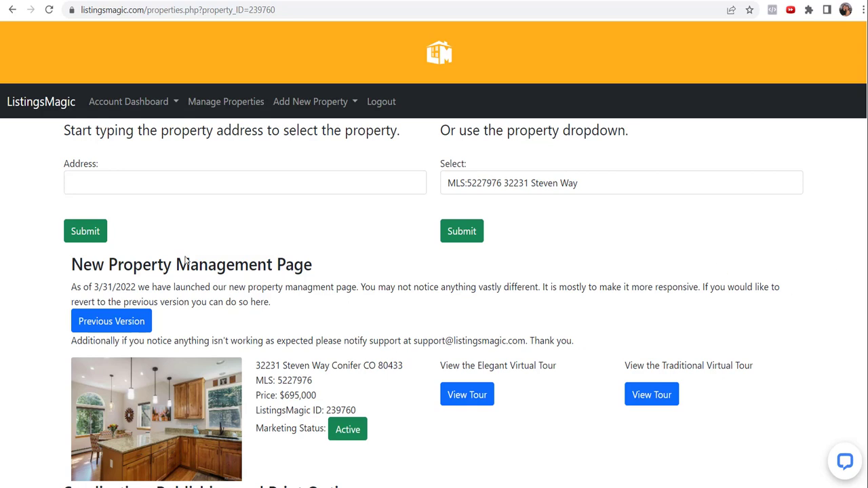
Expand '12) Manage Property Photos' and go to 'Get Zip Files of Standard and Branded Photos'
{"action": "scroll", "coordinate": [265, 237], "scroll_direction": "down", "scroll_amount": 2}
{"action": "scroll", "coordinate": [333, 177], "scroll_direction": "up", "scroll_amount": 2}
{"action": "scroll", "coordinate": [768, 256], "scroll_direction": "down", "scroll_amount": 4}
{"action": "scroll", "coordinate": [768, 256], "scroll_direction": "down", "scroll_amount": 6}
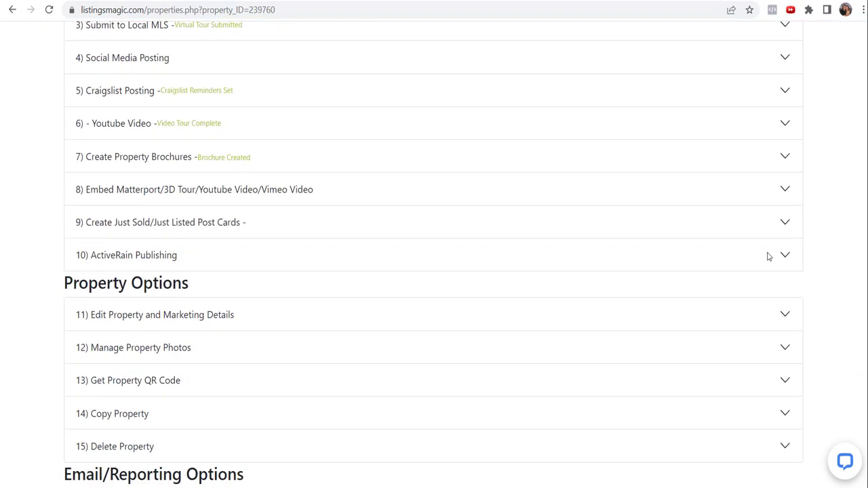
{"action": "left_click", "coordinate": [144, 296]}
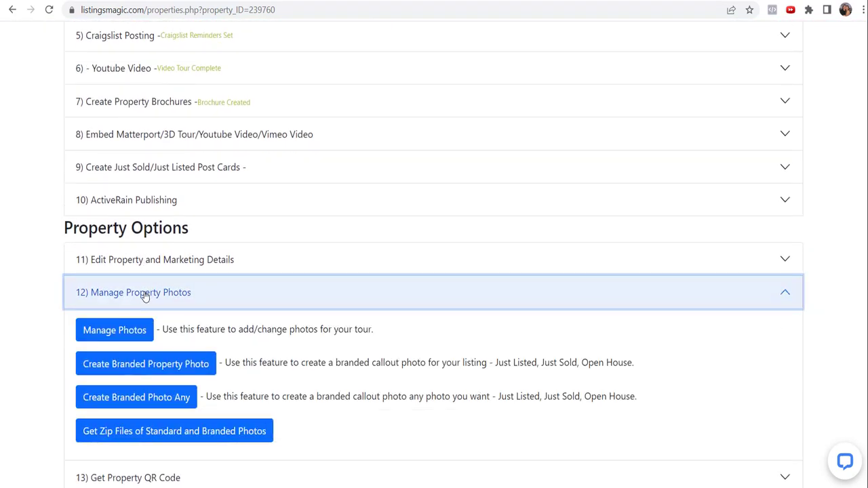
{"action": "scroll", "coordinate": [284, 346], "scroll_direction": "down", "scroll_amount": 1}
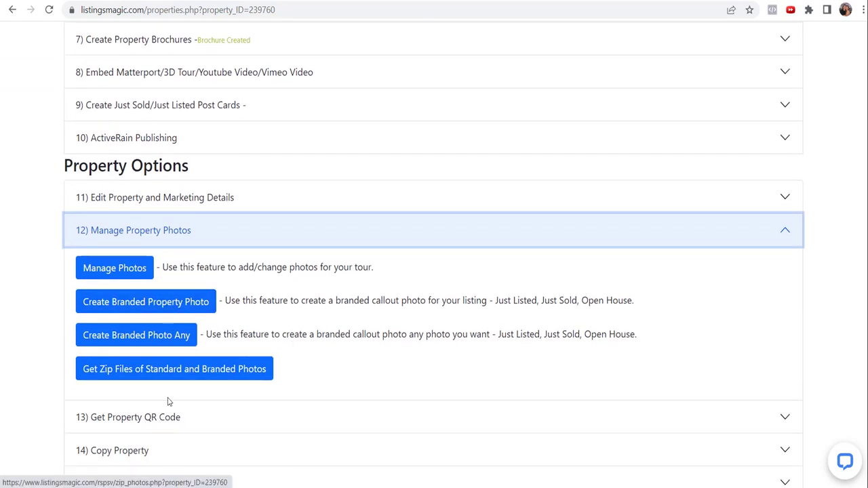
{"action": "left_click", "coordinate": [177, 371]}
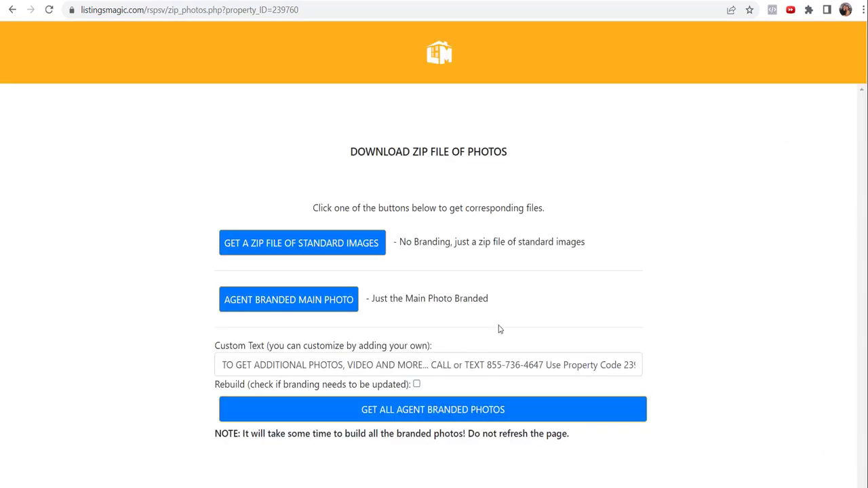
Replace the Custom Text with 'CALL OR EMAIL' plus the agent's name, phone and e-mail, then rebuild
{"action": "scroll", "coordinate": [699, 324], "scroll_direction": "down", "scroll_amount": 1}
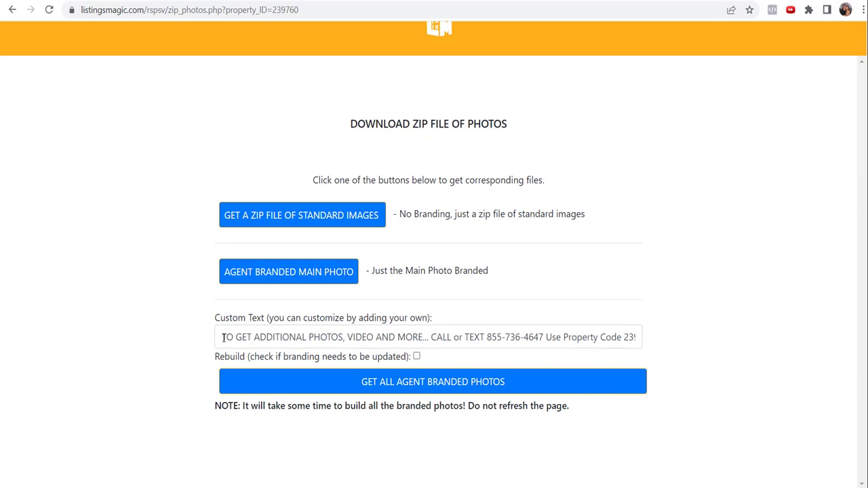
{"action": "left_click_drag", "start_coordinate": [223, 337], "coordinate": [714, 286]}
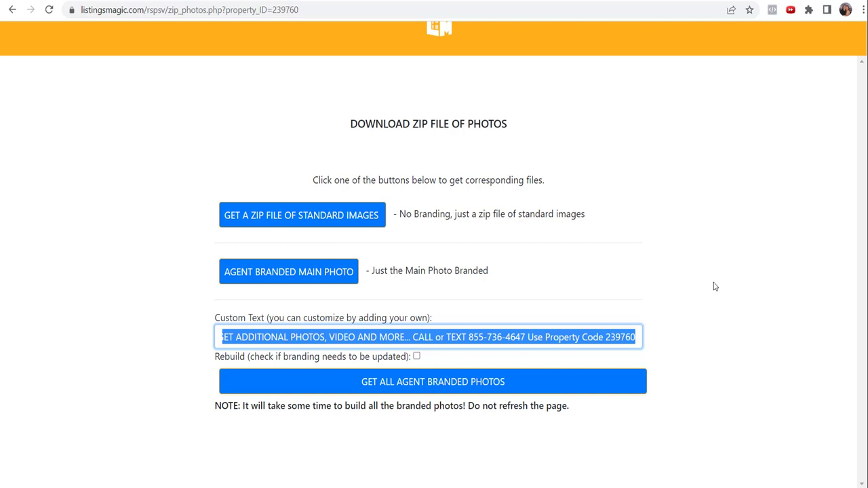
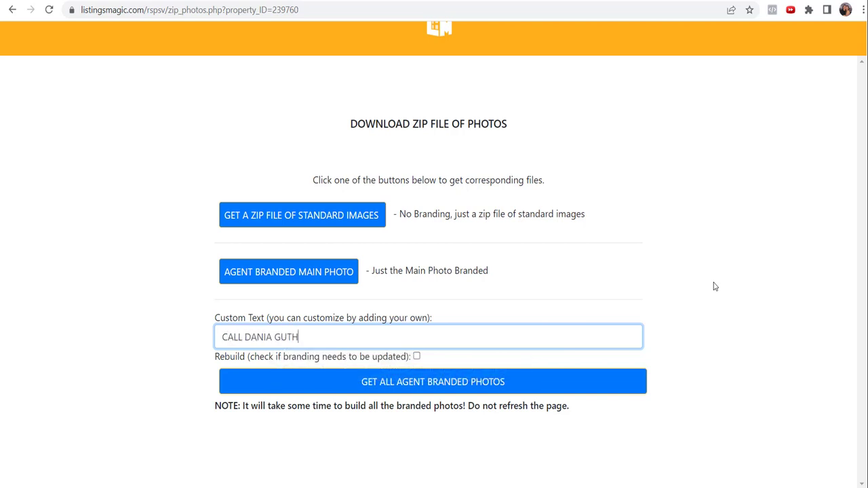
{"action": "type", "text": "OR EME"}
{"action": "key", "text": "BackSpace"}
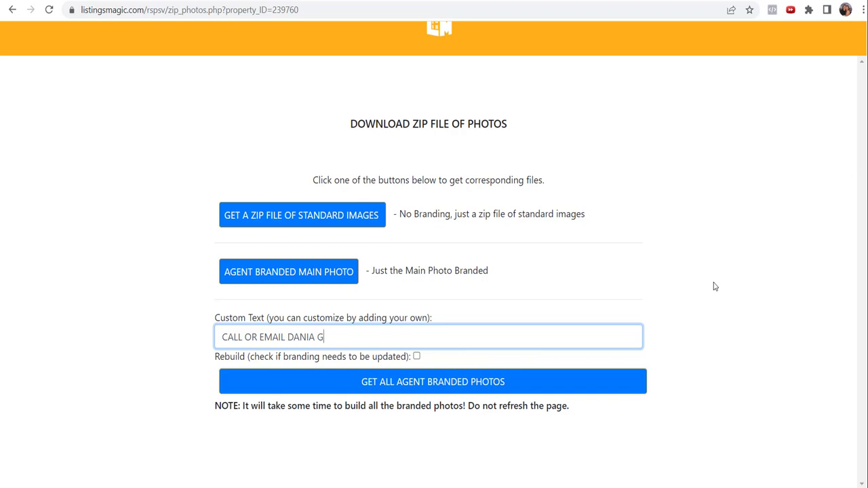
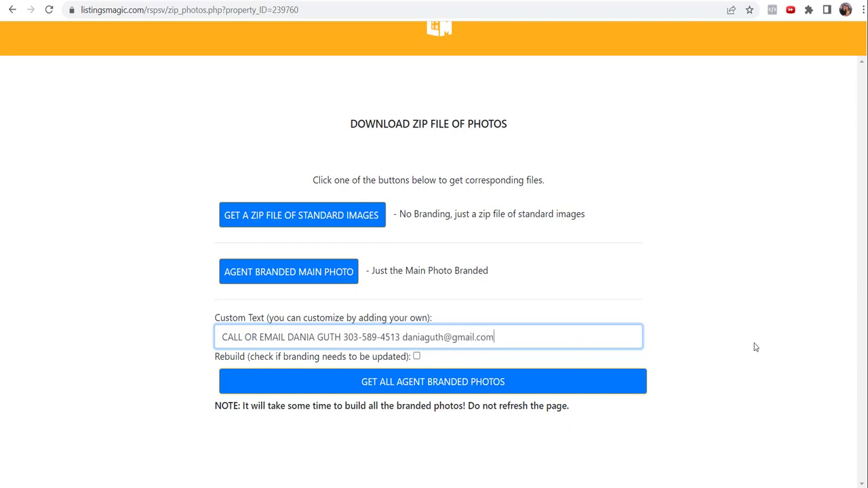
{"action": "left_click", "coordinate": [527, 387]}
{"action": "left_click", "coordinate": [417, 356]}
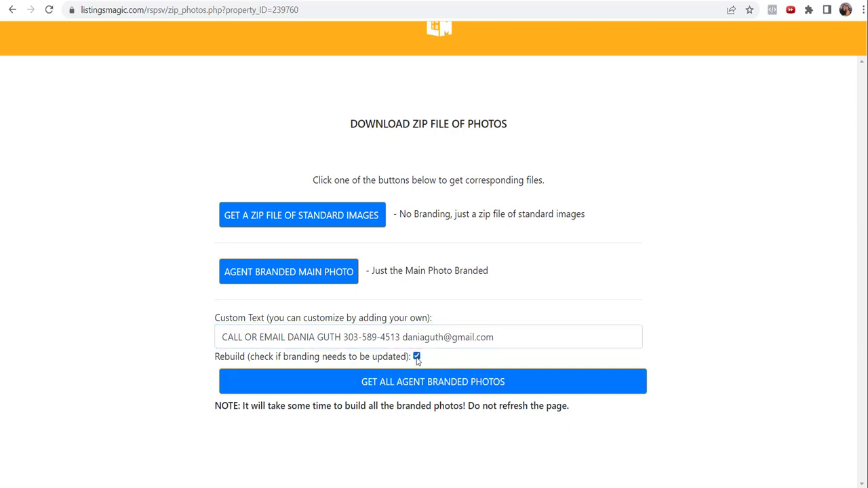
{"action": "left_click", "coordinate": [416, 356]}
Download all agent-branded photos as 239760_zip.zip and open the archive
{"action": "left_click", "coordinate": [428, 384]}
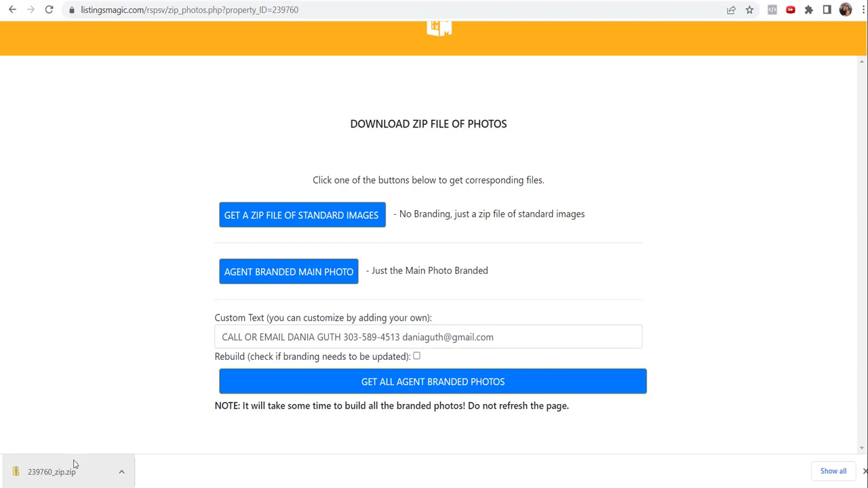
{"action": "left_click", "coordinate": [68, 474]}
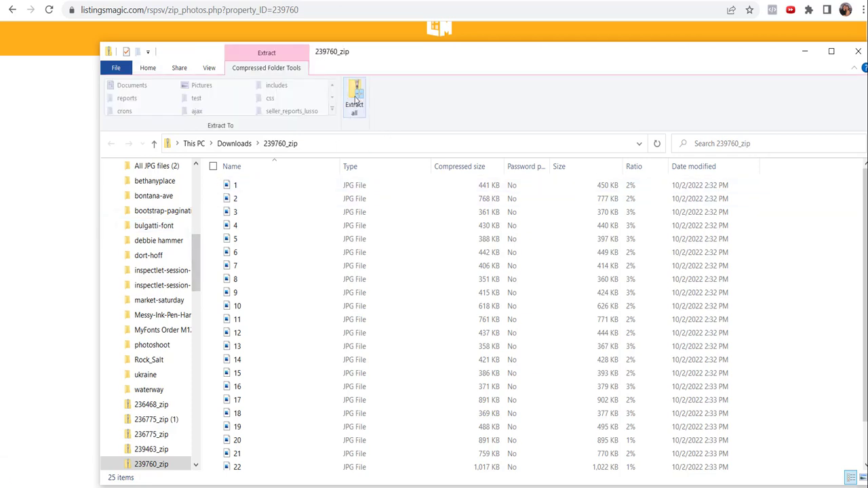
Extract all 25 photos from 239760_zip into a 239760_zip folder in Downloads
{"action": "left_click", "coordinate": [352, 99]}
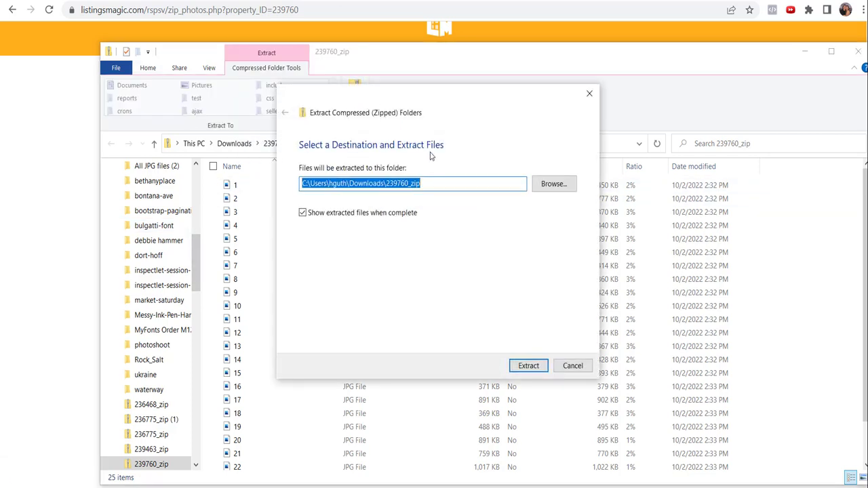
{"action": "left_click", "coordinate": [528, 366]}
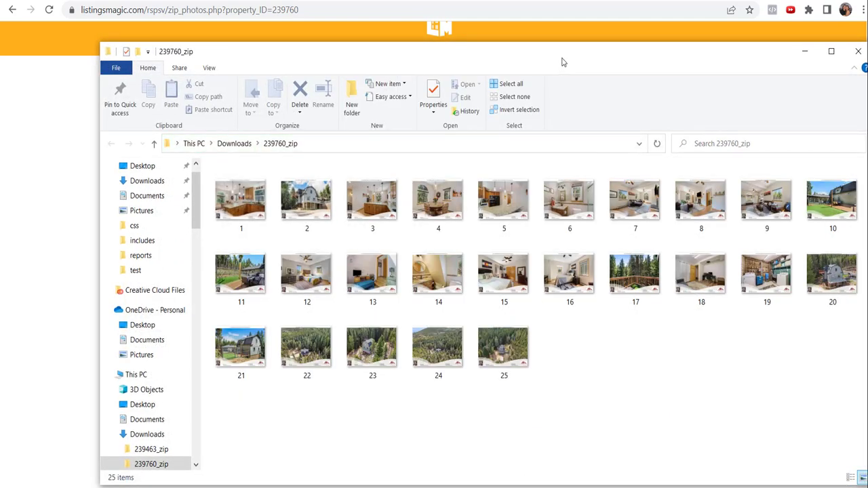
{"action": "left_click_drag", "start_coordinate": [562, 63], "coordinate": [534, 71]}
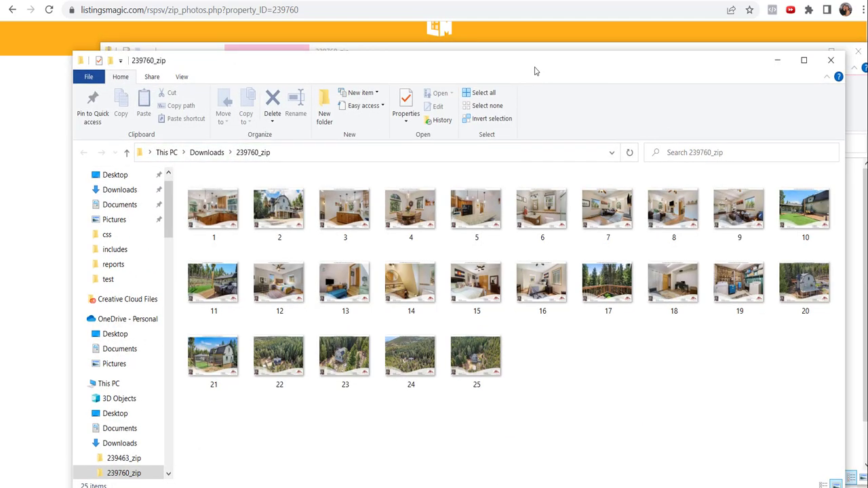
Preview photo 1 to confirm its agent contact banner, then return to the realtor.com tab
{"action": "left_click", "coordinate": [216, 212]}
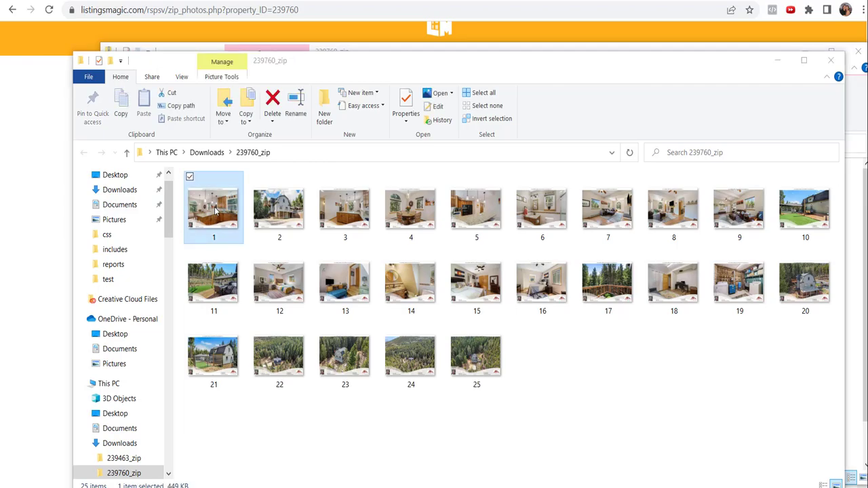
{"action": "double_click", "coordinate": [216, 211]}
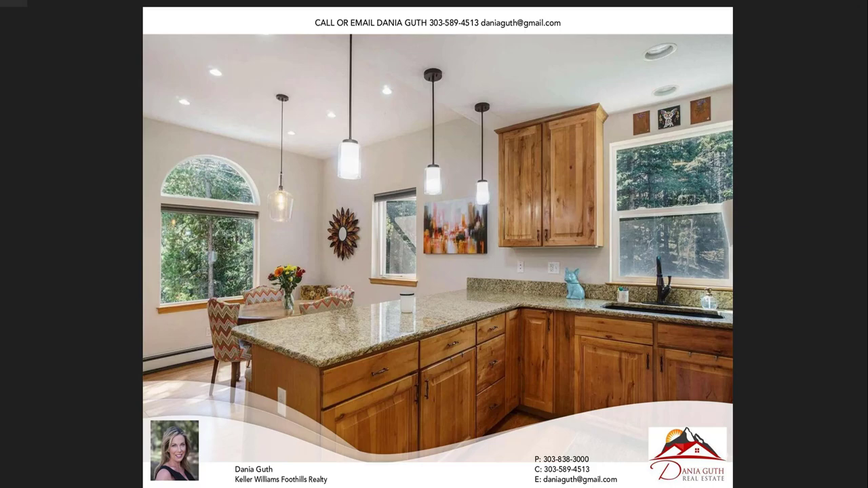
{"action": "left_click", "coordinate": [862, 4]}
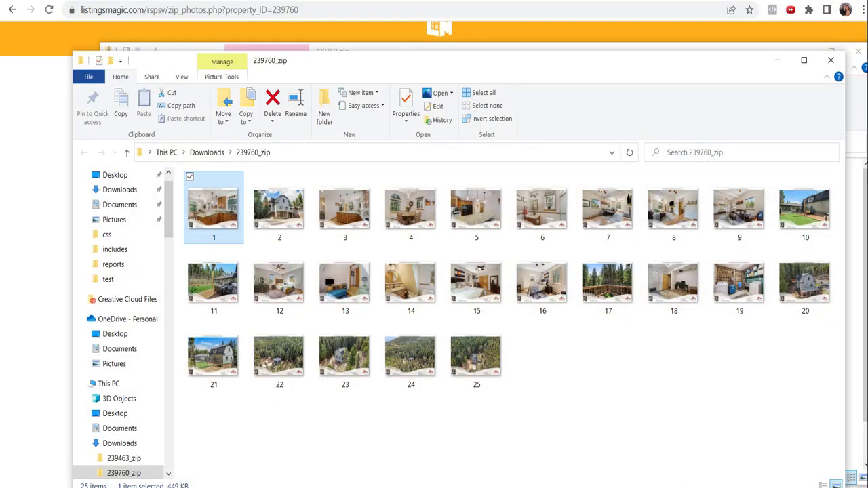
{"action": "left_click", "coordinate": [697, 1]}
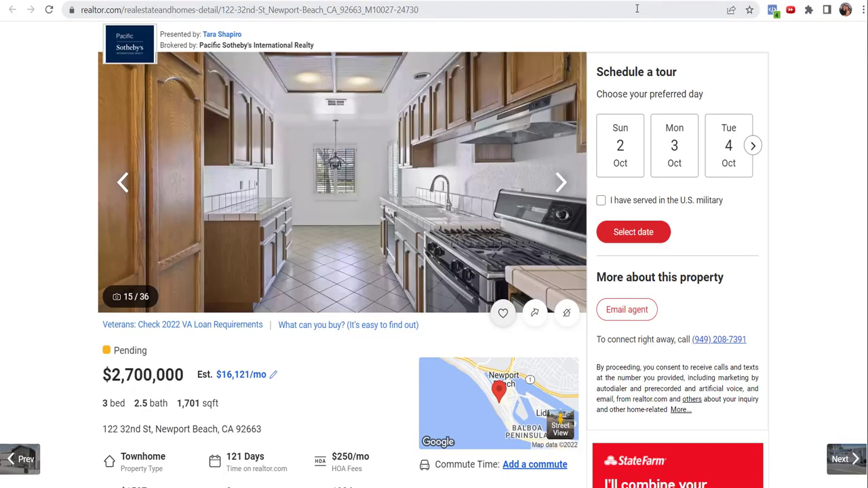
Go to dashboard.realtor.com using the 'dash' address-bar autocomplete
{"action": "left_click", "coordinate": [636, 8]}
{"action": "type", "text": "dass"}
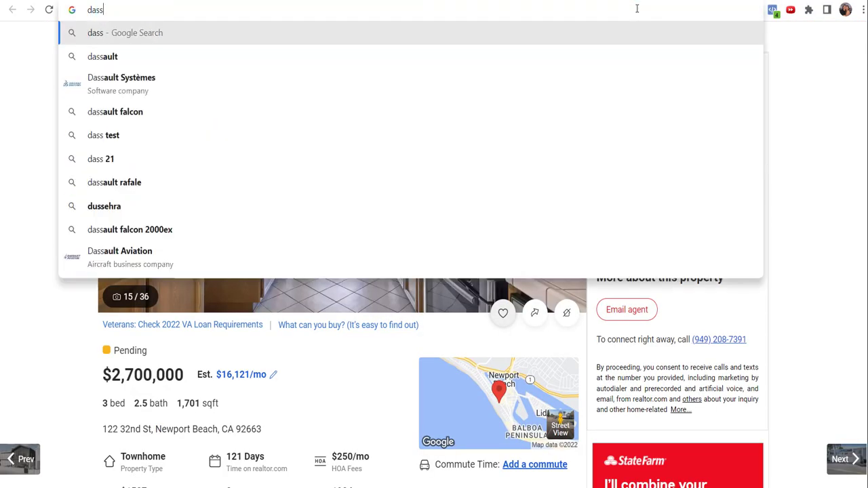
{"action": "key", "text": "BackSpace"}
{"action": "type", "text": "h"}
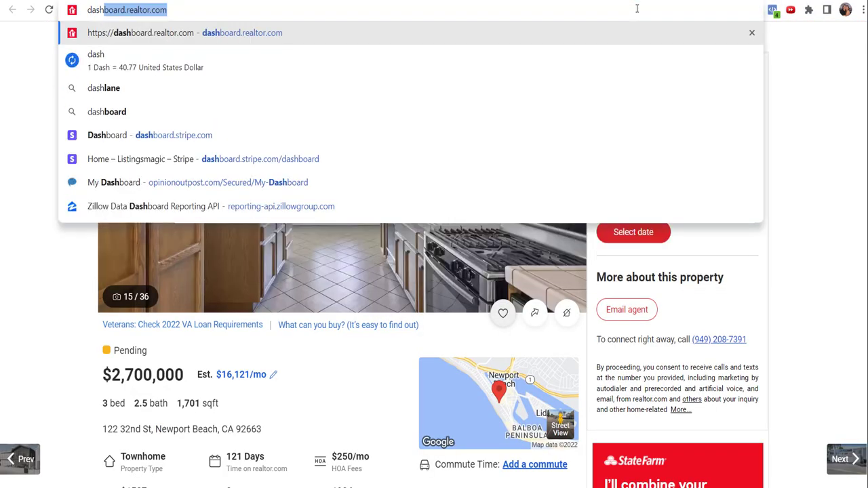
{"action": "key", "text": "Return"}
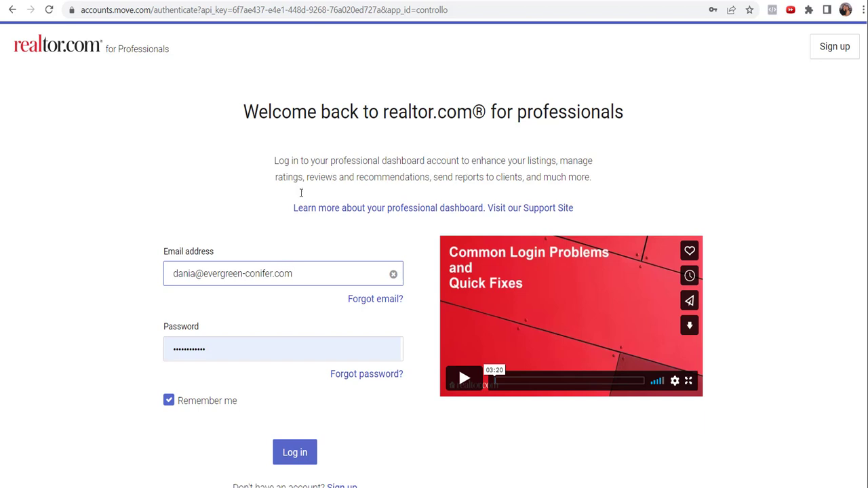
{"action": "left_click", "coordinate": [293, 450]}
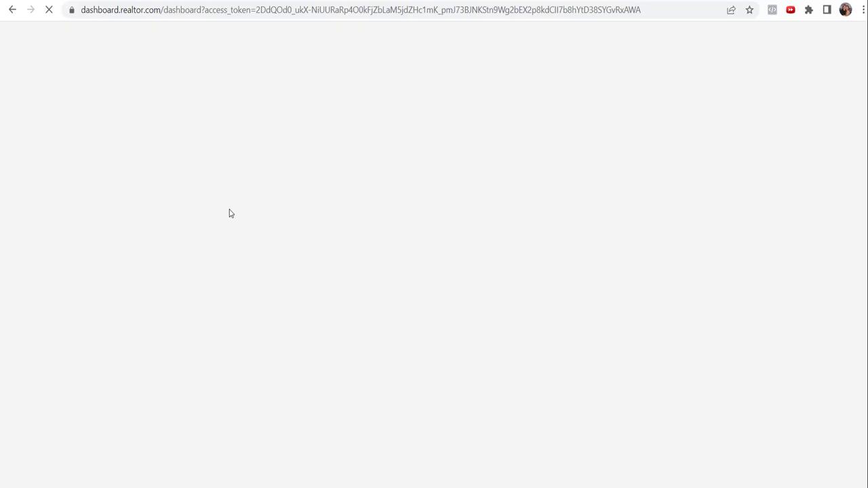
{"action": "scroll", "coordinate": [231, 211], "scroll_direction": "down", "scroll_amount": 3}
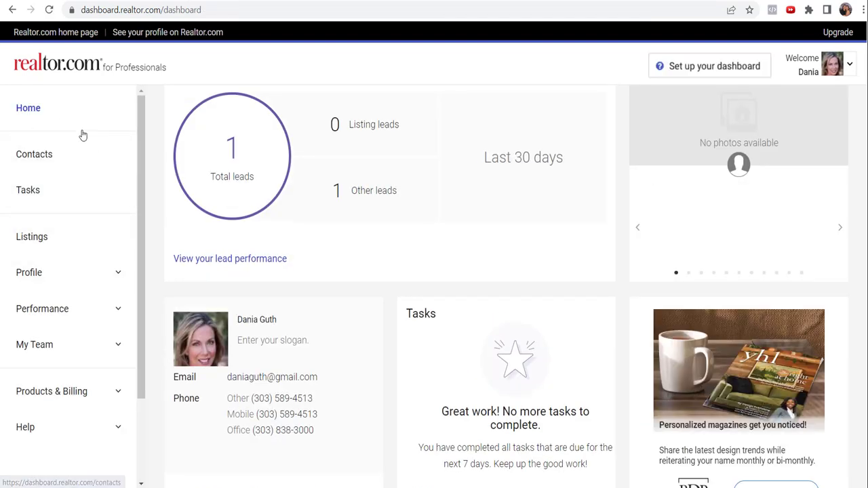
{"action": "left_click", "coordinate": [41, 242]}
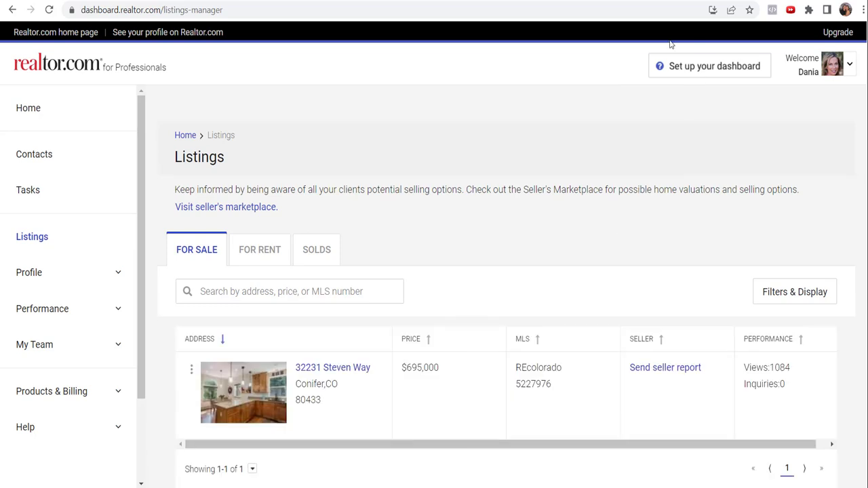
{"action": "left_click", "coordinate": [342, 368]}
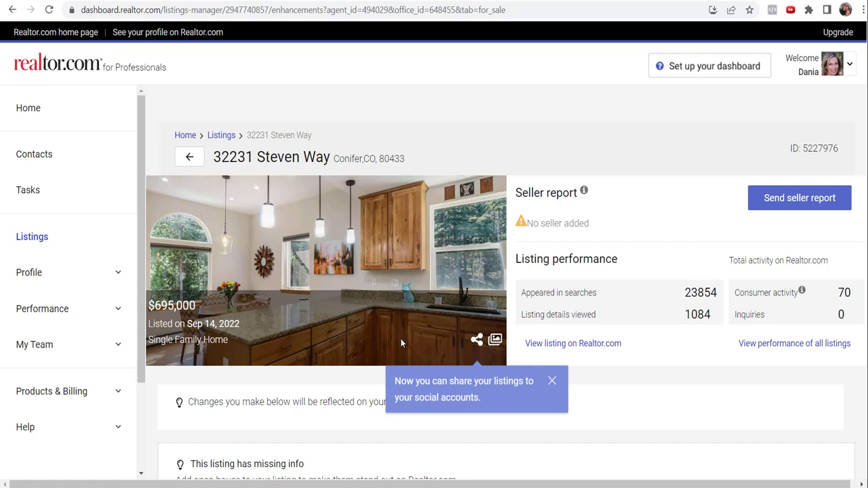
{"action": "scroll", "coordinate": [610, 387], "scroll_direction": "down", "scroll_amount": 4}
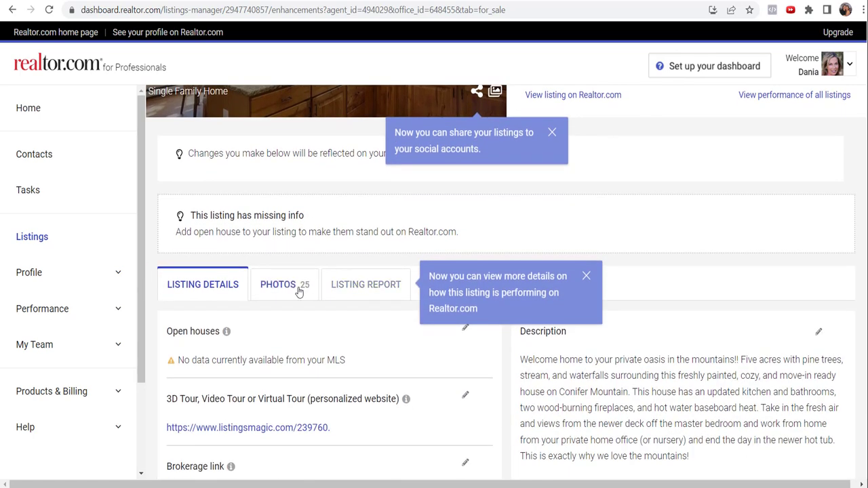
{"action": "left_click", "coordinate": [286, 285]}
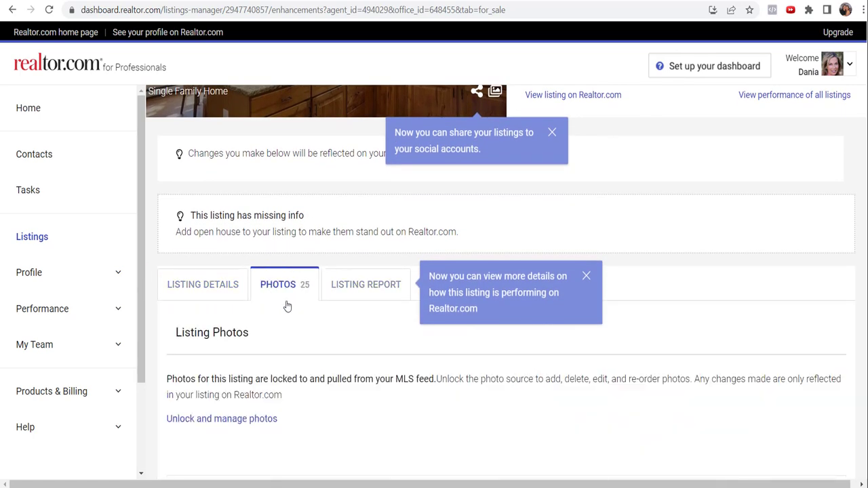
{"action": "scroll", "coordinate": [407, 354], "scroll_direction": "down", "scroll_amount": 1}
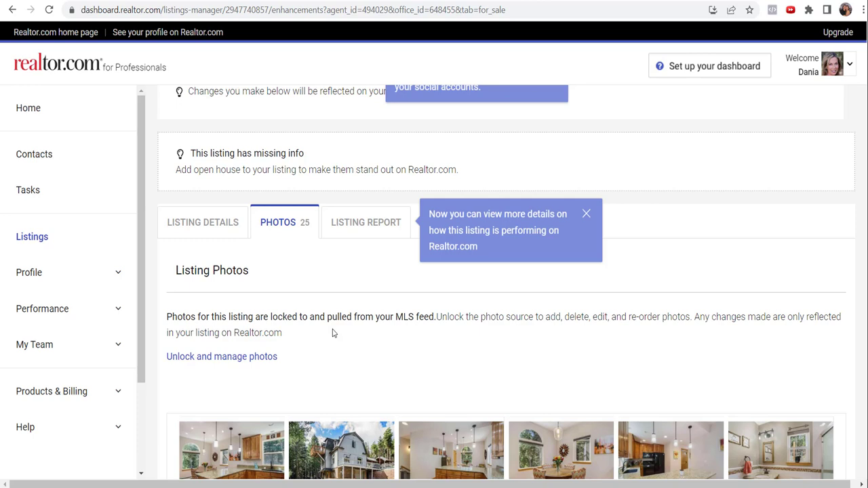
{"action": "scroll", "coordinate": [313, 335], "scroll_direction": "down", "scroll_amount": 1}
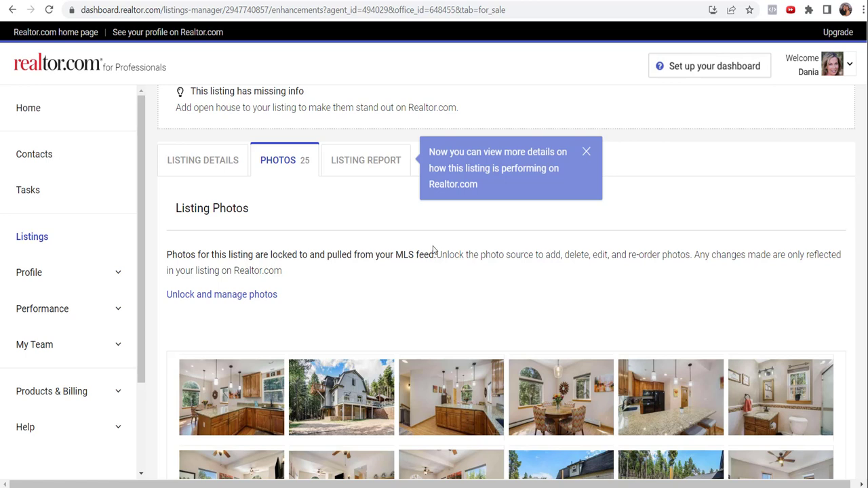
Unlock the listing photos and switch their source from MLS feed to customized
{"action": "left_click", "coordinate": [224, 296]}
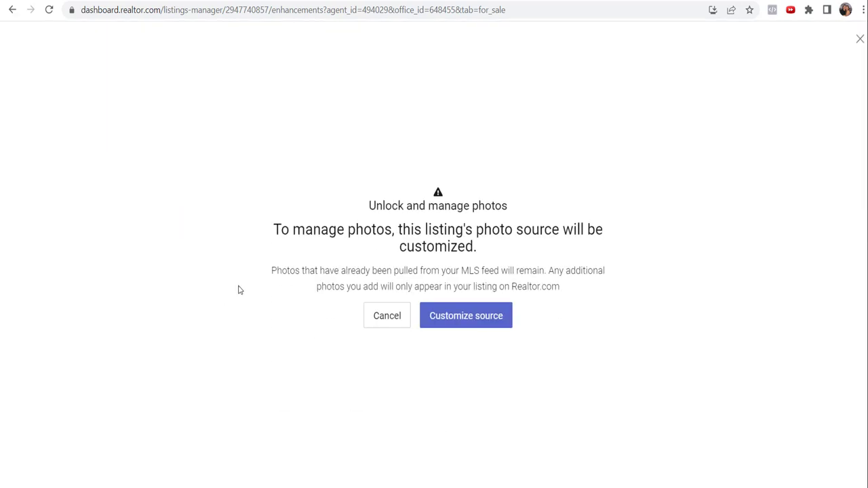
{"action": "left_click", "coordinate": [465, 317]}
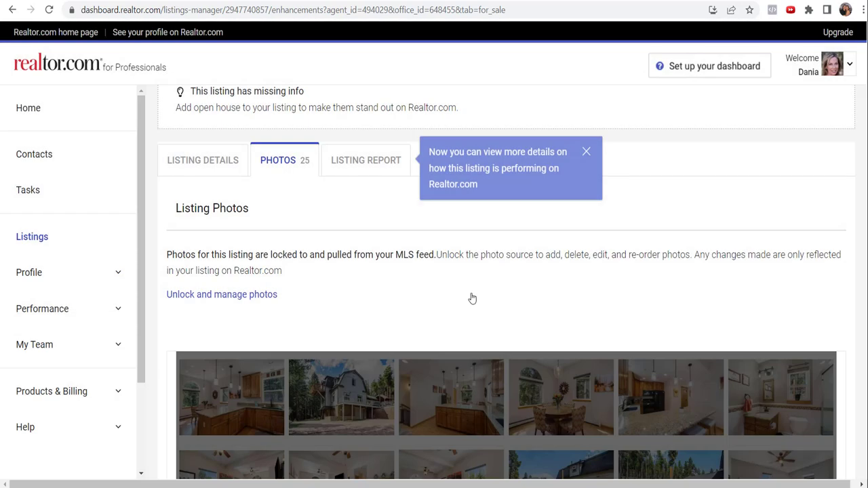
{"action": "scroll", "coordinate": [414, 273], "scroll_direction": "down", "scroll_amount": 3}
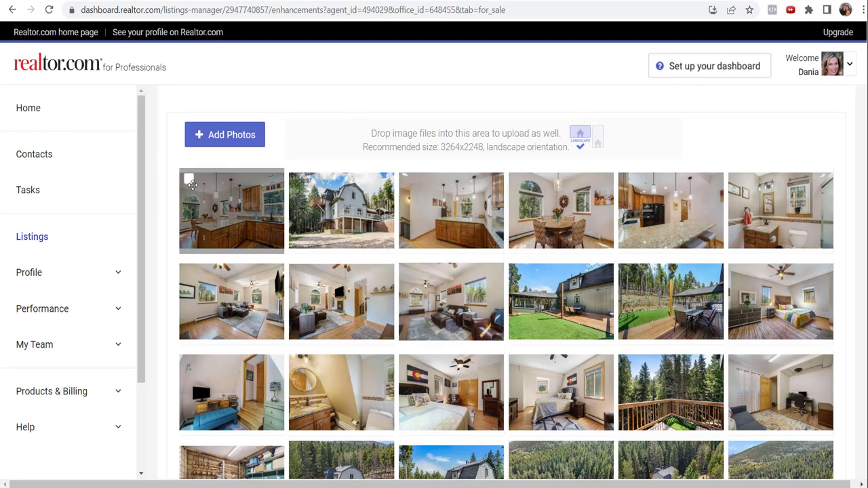
{"action": "scroll", "coordinate": [378, 193], "scroll_direction": "up", "scroll_amount": 2}
{"action": "scroll", "coordinate": [411, 248], "scroll_direction": "down", "scroll_amount": 1}
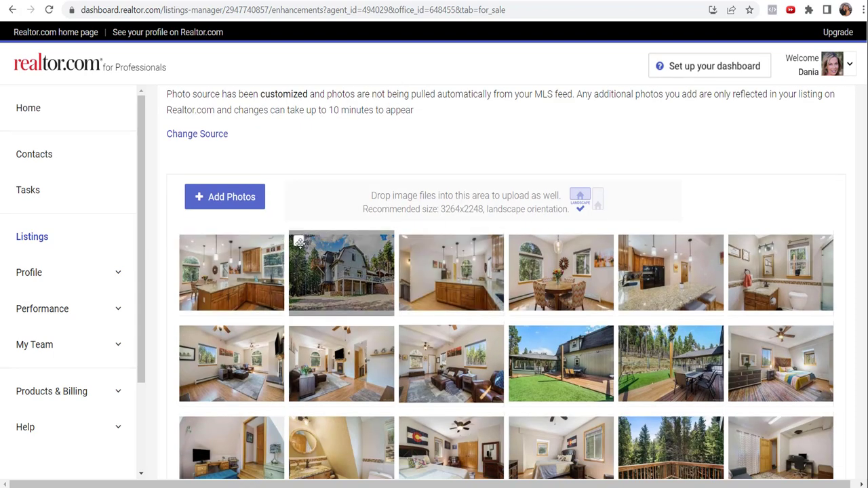
Select every photo except the first kitchen shot and delete the 24 selected photos
{"action": "left_click", "coordinate": [298, 241]}
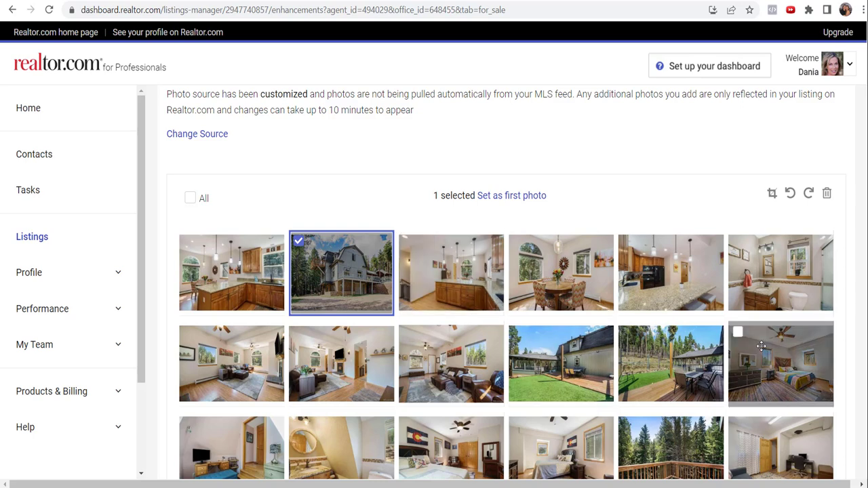
{"action": "left_click", "coordinate": [737, 331]}
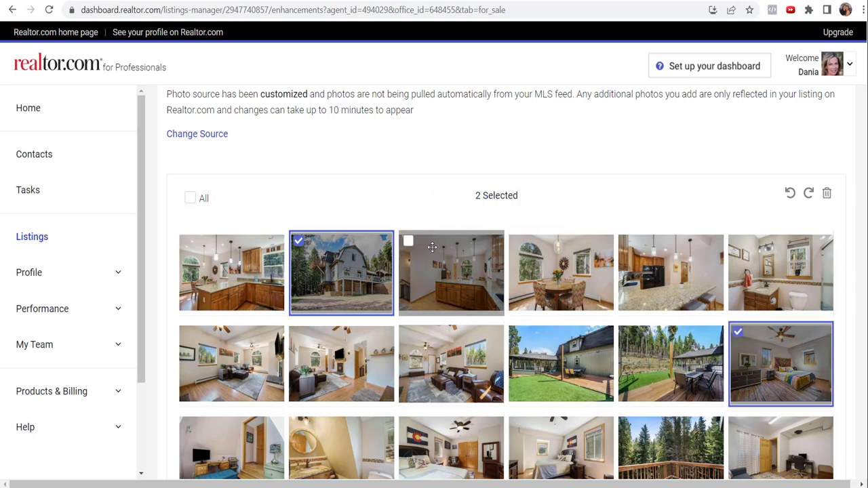
{"action": "left_click", "coordinate": [408, 241]}
{"action": "left_click", "coordinate": [518, 241]}
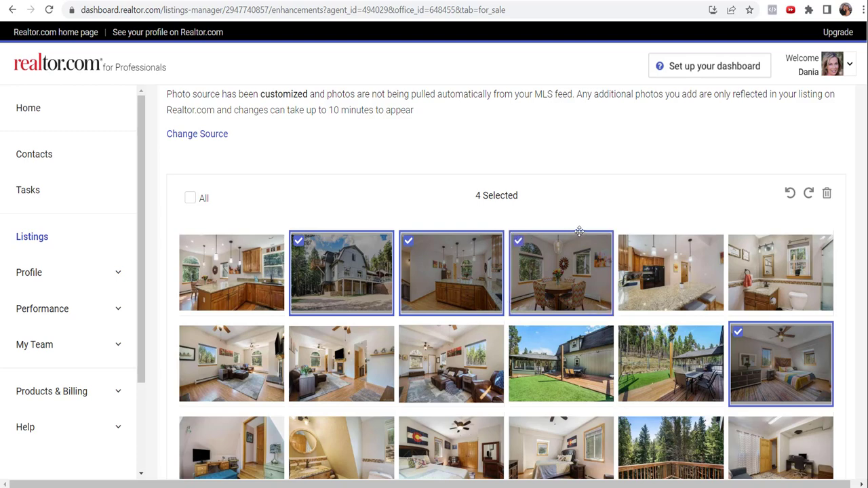
{"action": "left_click", "coordinate": [631, 241]}
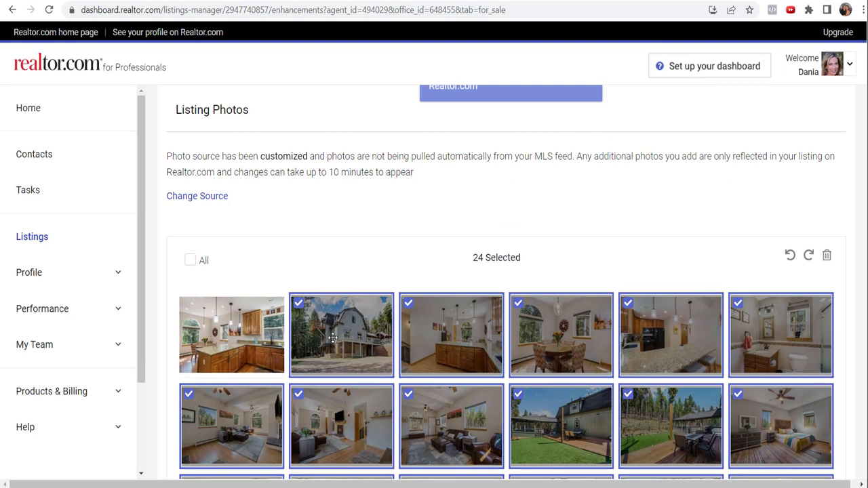
{"action": "scroll", "coordinate": [327, 344], "scroll_direction": "down", "scroll_amount": 1}
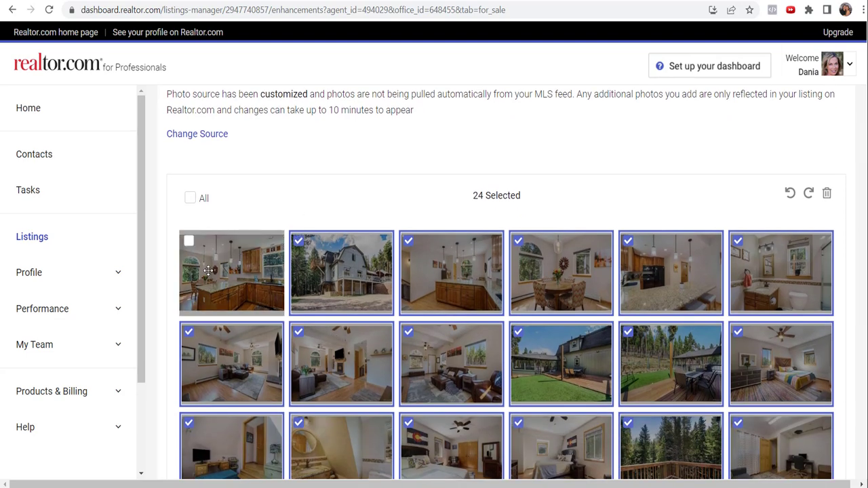
{"action": "scroll", "coordinate": [583, 359], "scroll_direction": "down", "scroll_amount": 3}
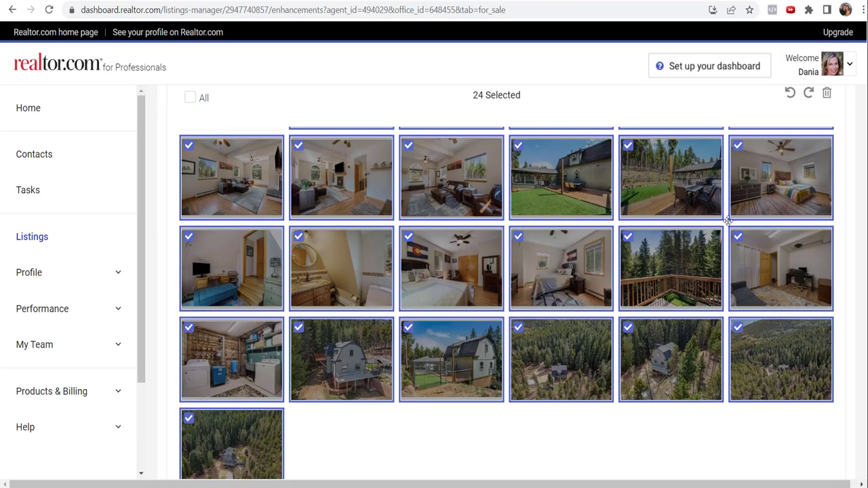
{"action": "scroll", "coordinate": [678, 217], "scroll_direction": "up", "scroll_amount": 4}
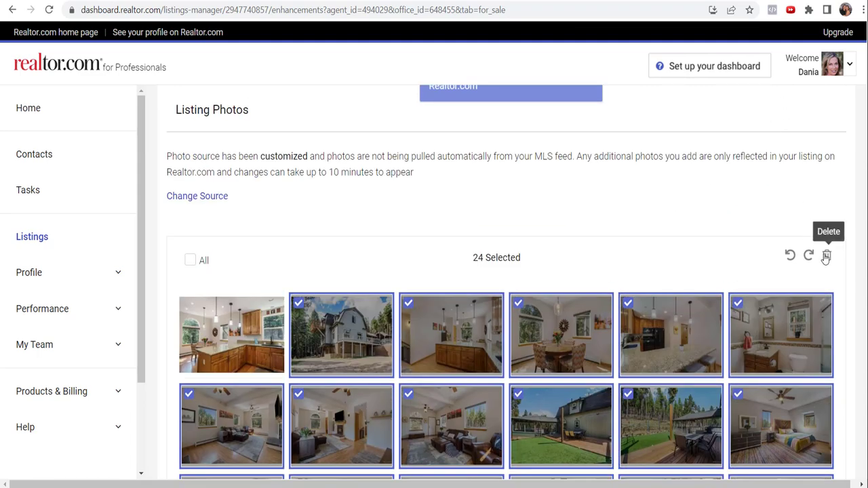
{"action": "left_click", "coordinate": [826, 257]}
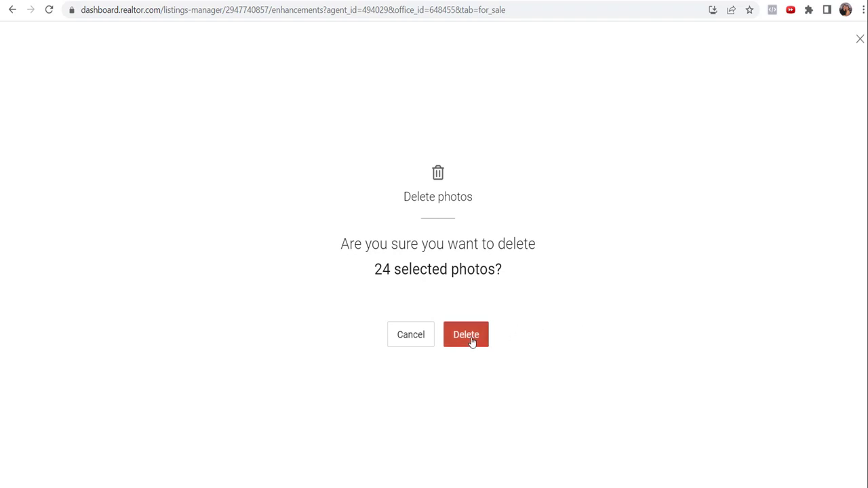
{"action": "left_click", "coordinate": [471, 338]}
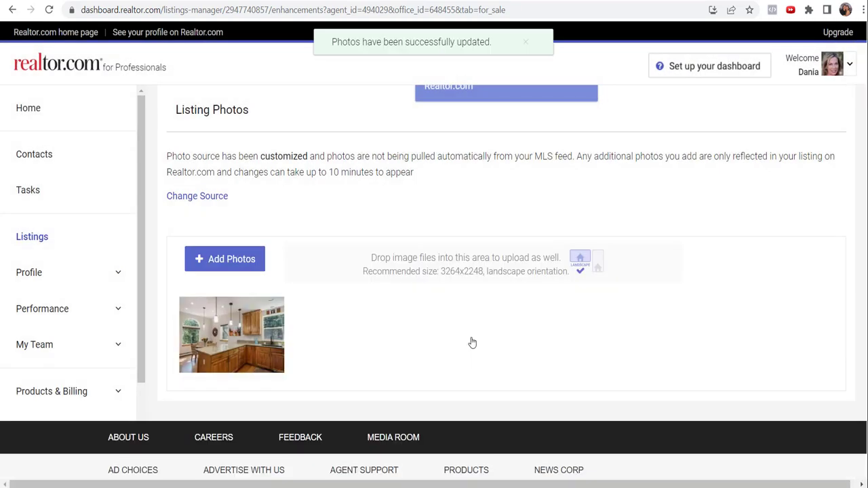
Upload all 25 branded images from the 239760_zip folder as new listing photos
{"action": "left_click", "coordinate": [215, 262]}
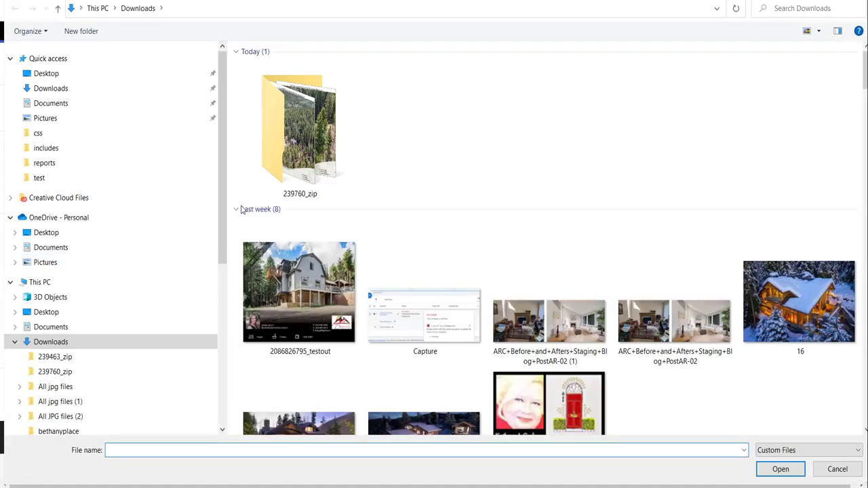
{"action": "left_click", "coordinate": [283, 134]}
{"action": "double_click", "coordinate": [283, 134]}
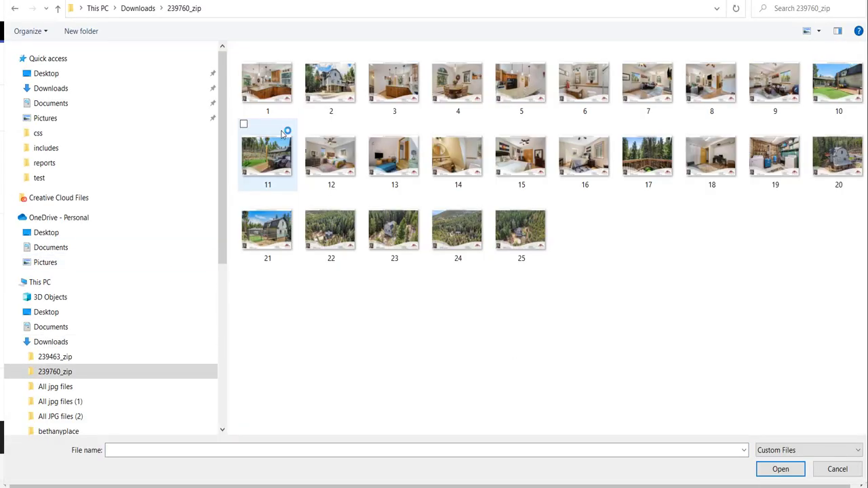
{"action": "key", "text": "ctrl+a"}
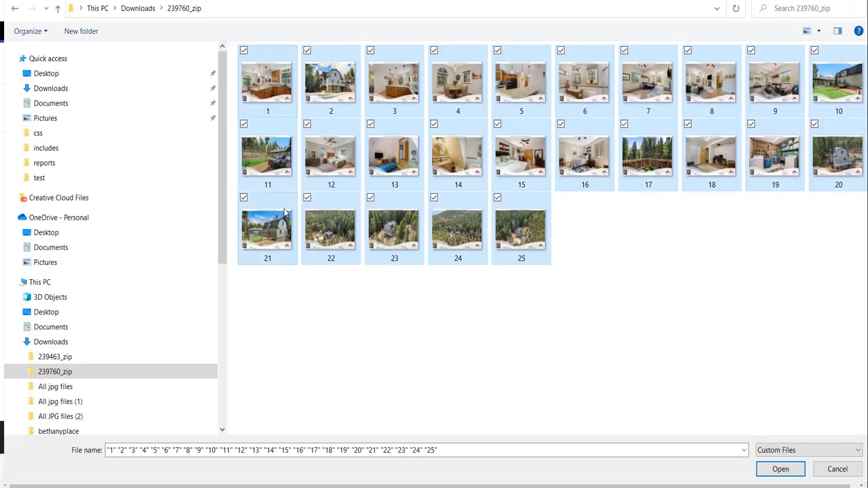
{"action": "left_click", "coordinate": [781, 473]}
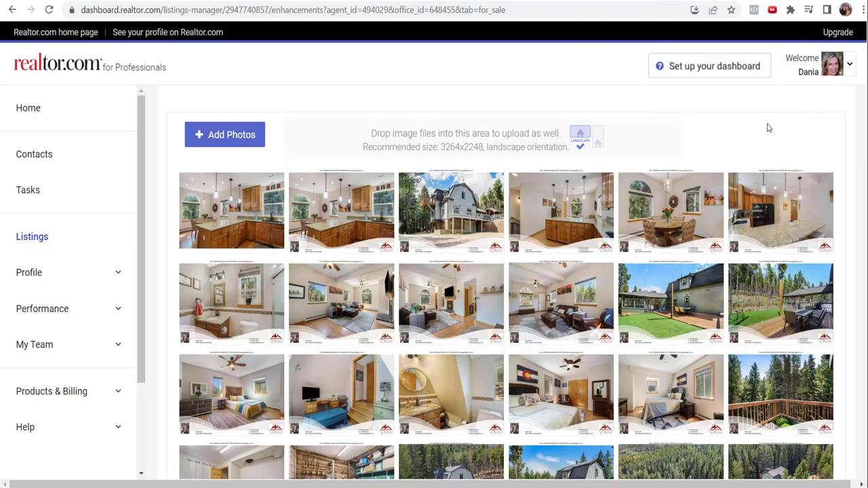
Dismiss the WhatsApp chat popup and delete the leftover unbranded kitchen photo
{"action": "scroll", "coordinate": [589, 309], "scroll_direction": "down", "scroll_amount": 3}
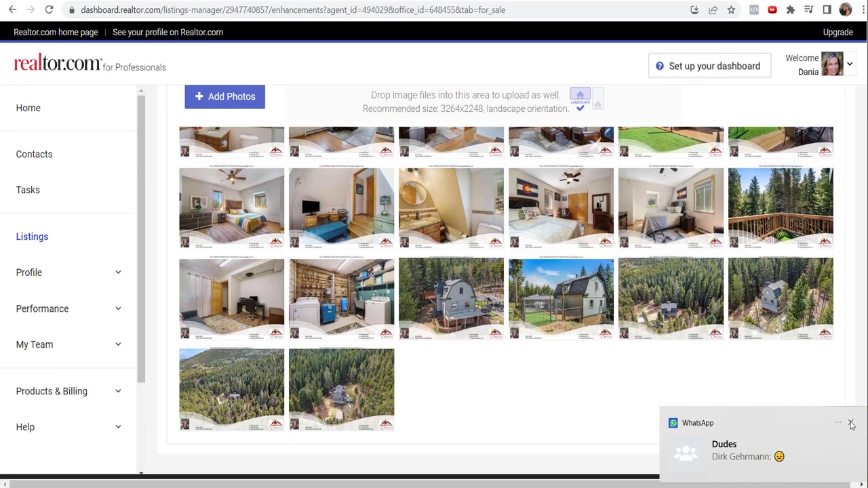
{"action": "left_click", "coordinate": [850, 423]}
{"action": "scroll", "coordinate": [227, 267], "scroll_direction": "up", "scroll_amount": 4}
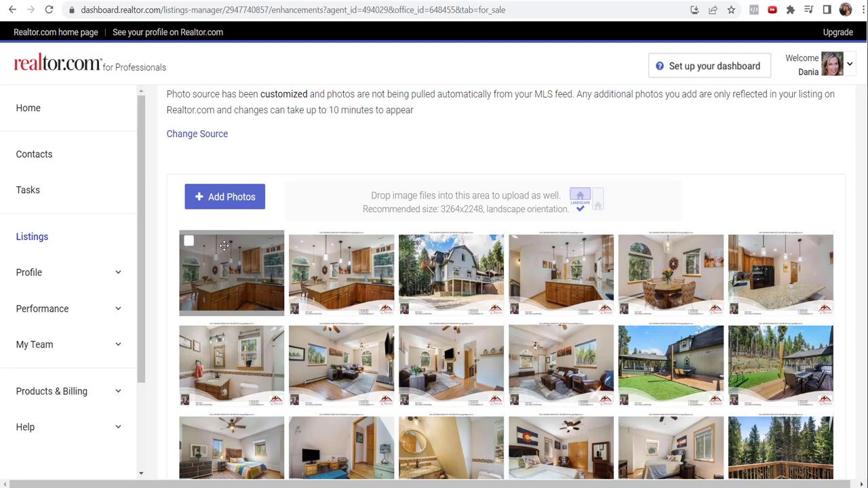
{"action": "left_click", "coordinate": [188, 242]}
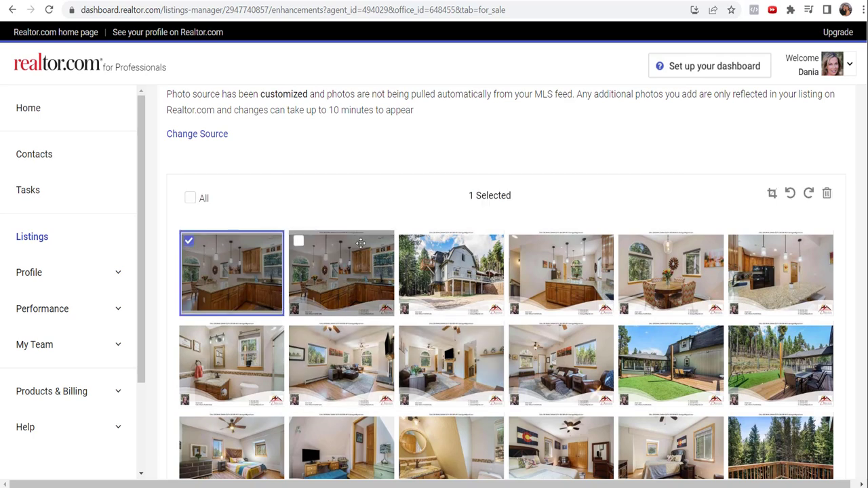
{"action": "left_click", "coordinate": [826, 194]}
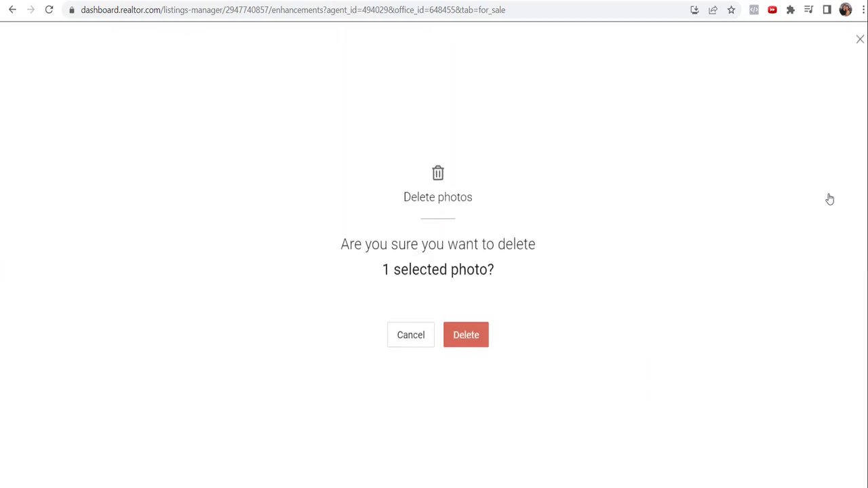
{"action": "left_click", "coordinate": [473, 332]}
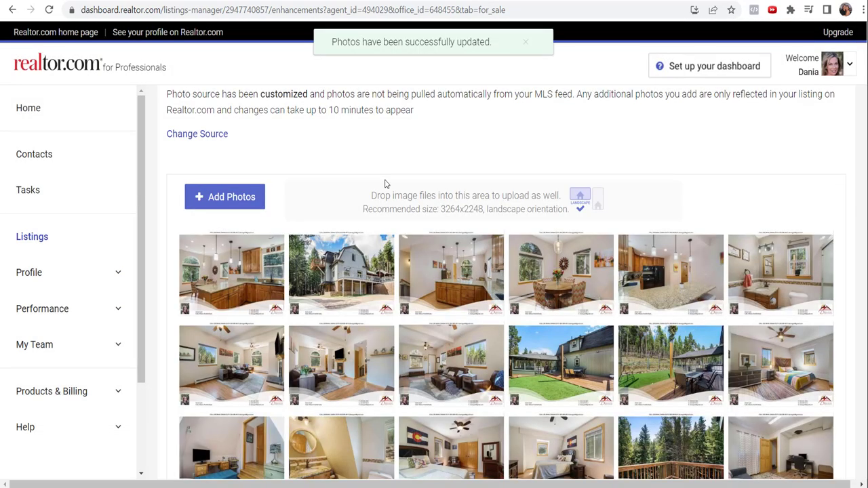
{"action": "scroll", "coordinate": [385, 183], "scroll_direction": "up", "scroll_amount": 2}
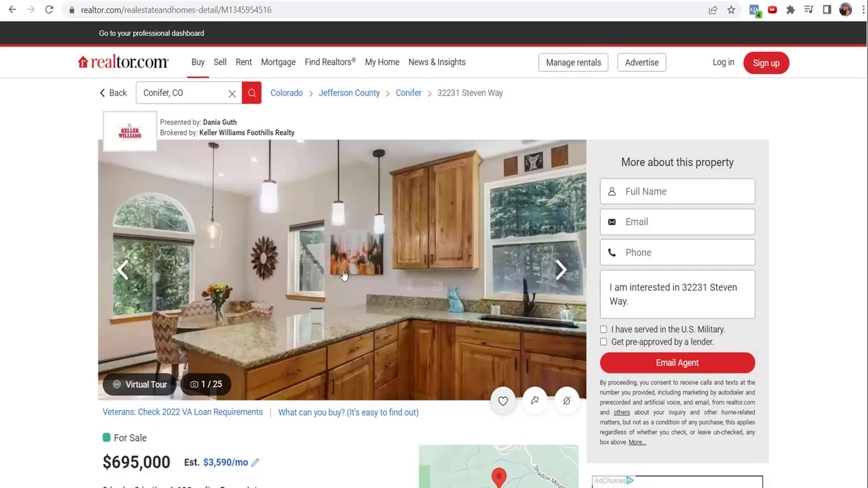
Open the public listing's full-screen gallery and browse the branded kitchen, bathroom and living room photos
{"action": "left_click", "coordinate": [338, 269]}
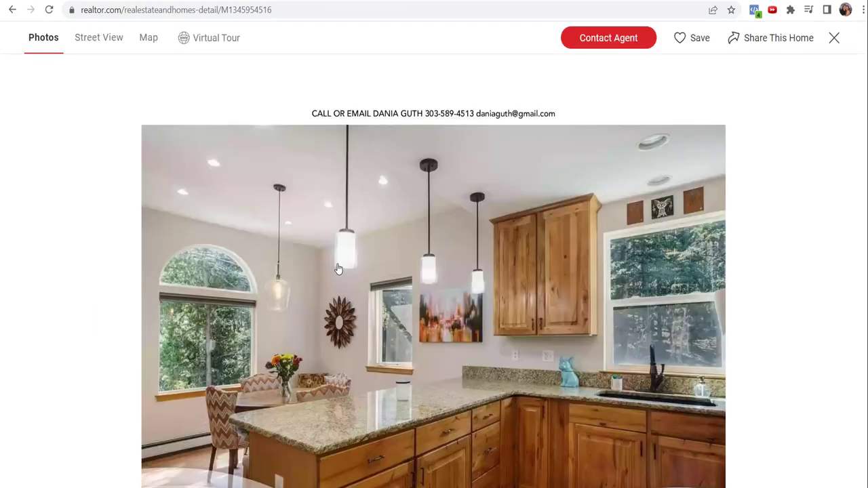
{"action": "scroll", "coordinate": [763, 283], "scroll_direction": "down", "scroll_amount": 2}
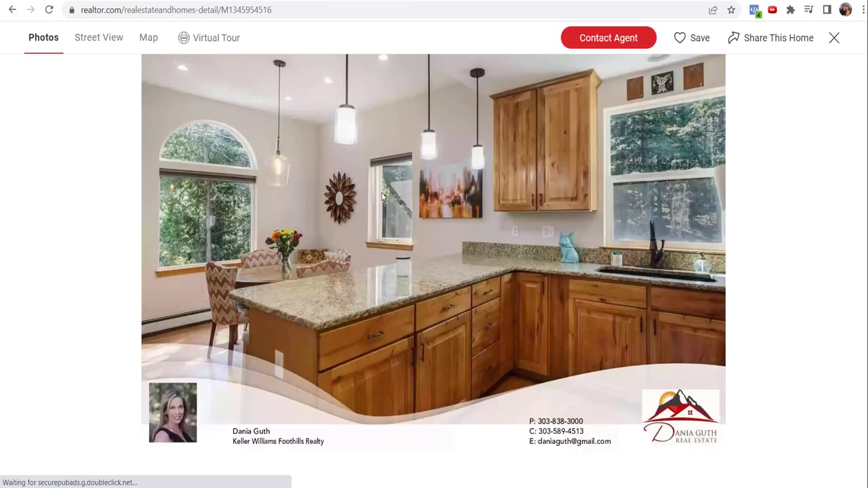
{"action": "scroll", "coordinate": [372, 213], "scroll_direction": "down", "scroll_amount": 6}
{"action": "scroll", "coordinate": [373, 214], "scroll_direction": "down", "scroll_amount": 8}
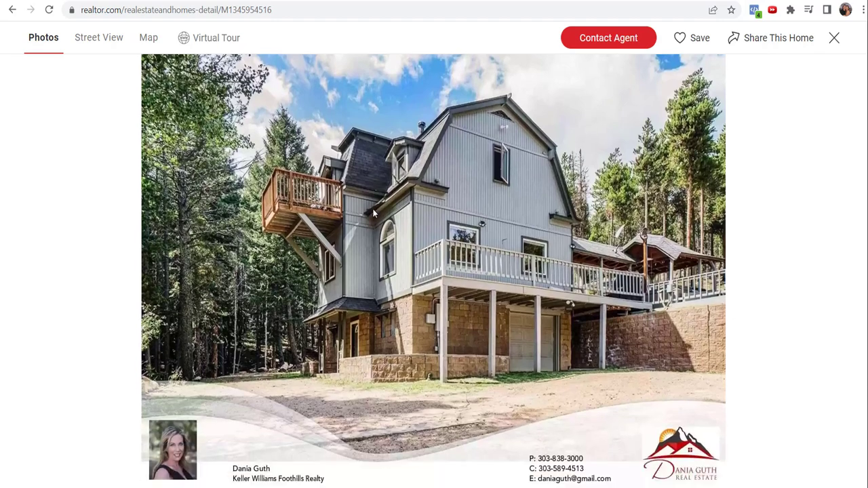
{"action": "scroll", "coordinate": [373, 214], "scroll_direction": "down", "scroll_amount": 7}
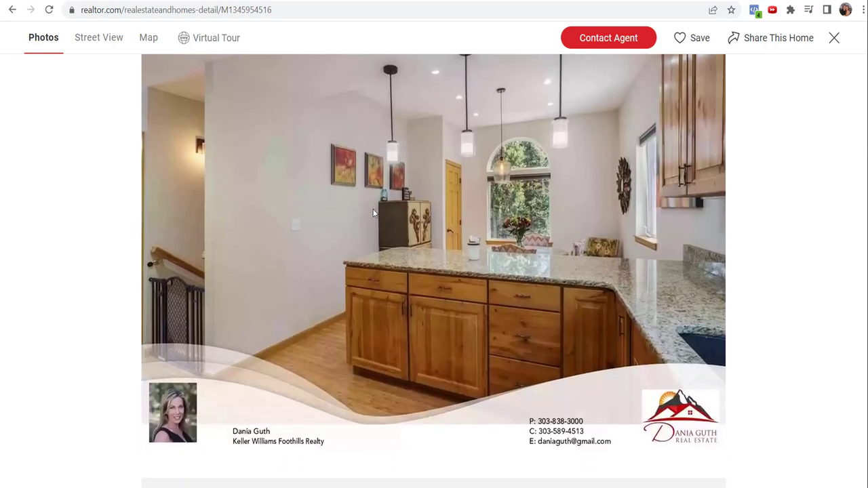
{"action": "scroll", "coordinate": [373, 214], "scroll_direction": "down", "scroll_amount": 5}
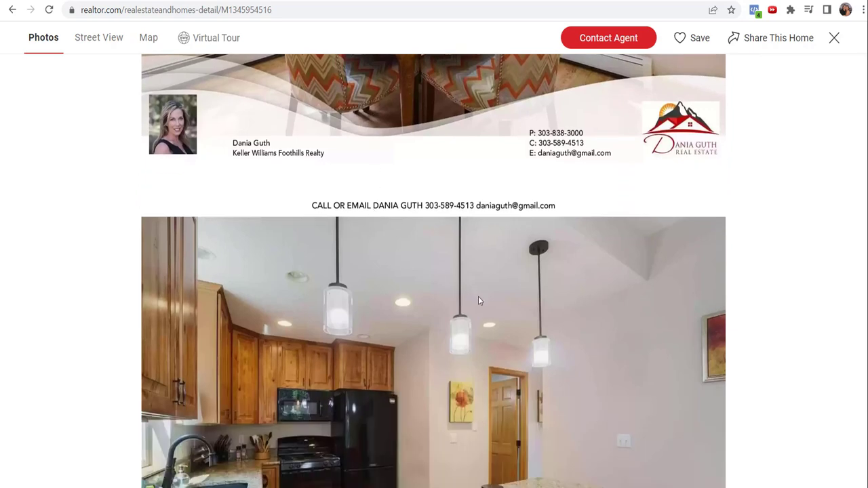
{"action": "scroll", "coordinate": [478, 301], "scroll_direction": "down", "scroll_amount": 6}
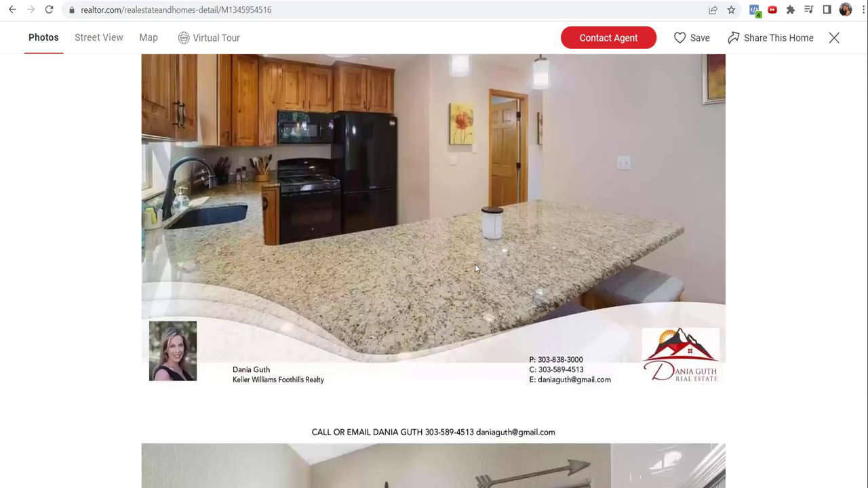
{"action": "scroll", "coordinate": [475, 268], "scroll_direction": "up", "scroll_amount": 2}
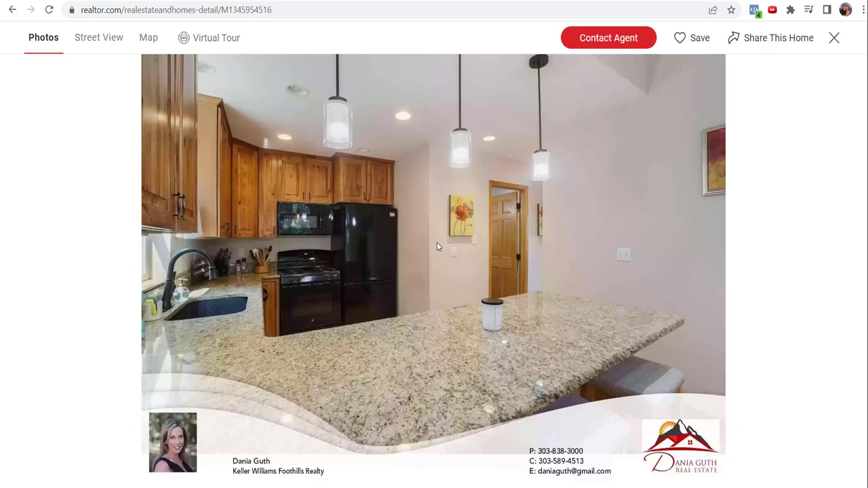
{"action": "scroll", "coordinate": [436, 246], "scroll_direction": "down", "scroll_amount": 4}
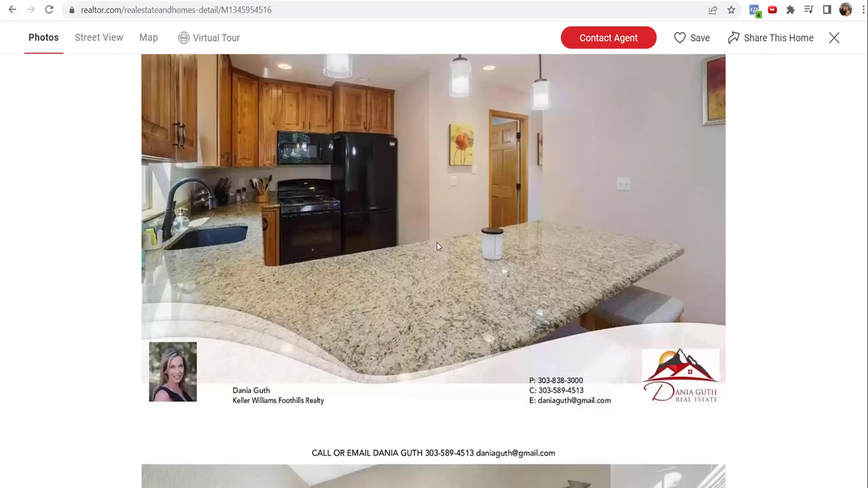
{"action": "scroll", "coordinate": [437, 246], "scroll_direction": "down", "scroll_amount": 3}
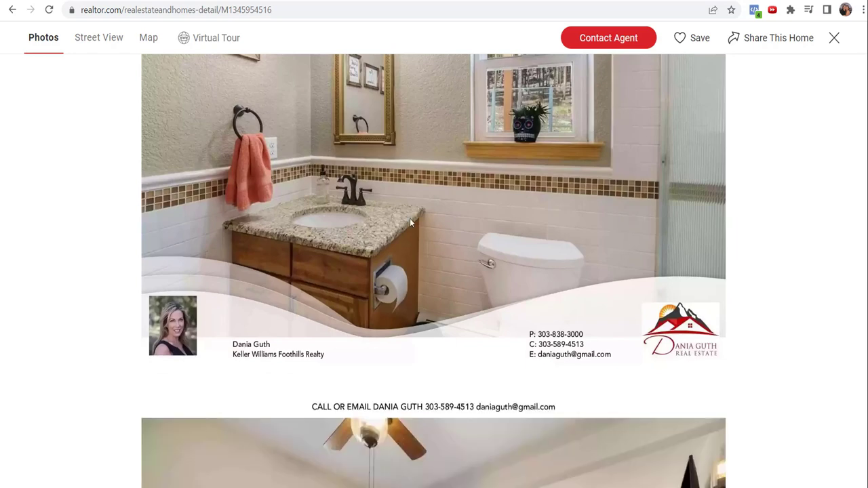
{"action": "scroll", "coordinate": [392, 213], "scroll_direction": "down", "scroll_amount": 3}
{"action": "scroll", "coordinate": [392, 213], "scroll_direction": "down", "scroll_amount": 2}
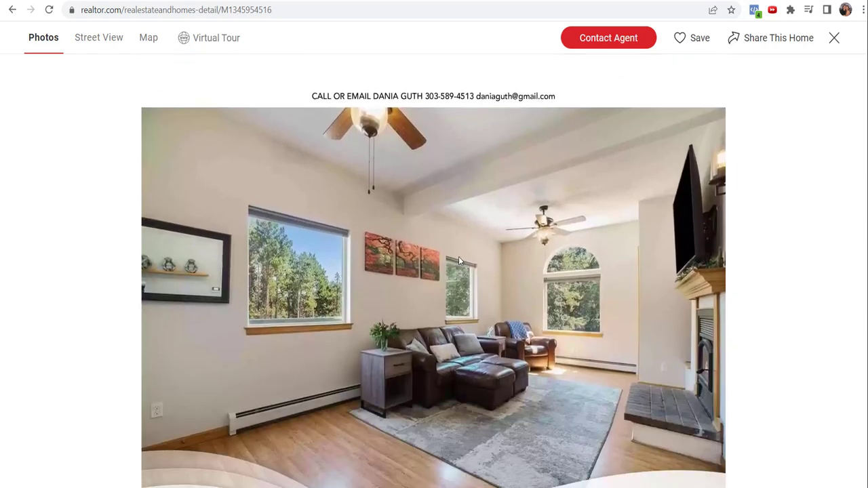